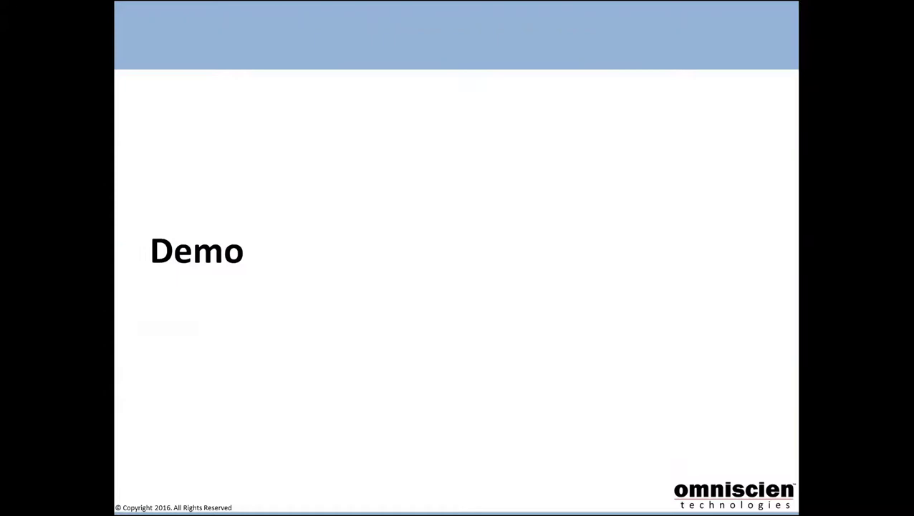
In the browser window, sign in to Language Studio with the saved trial account from the autofill list
key("alt+Tab")
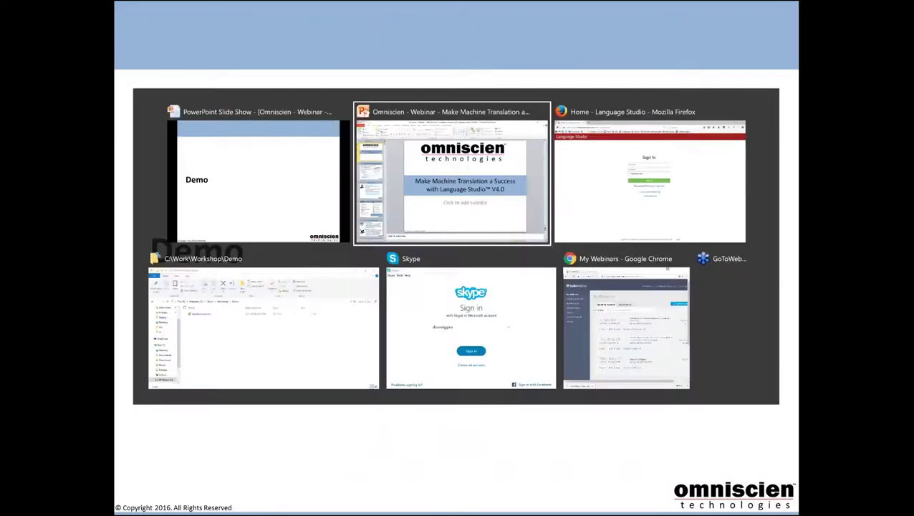
key("alt+Tab")
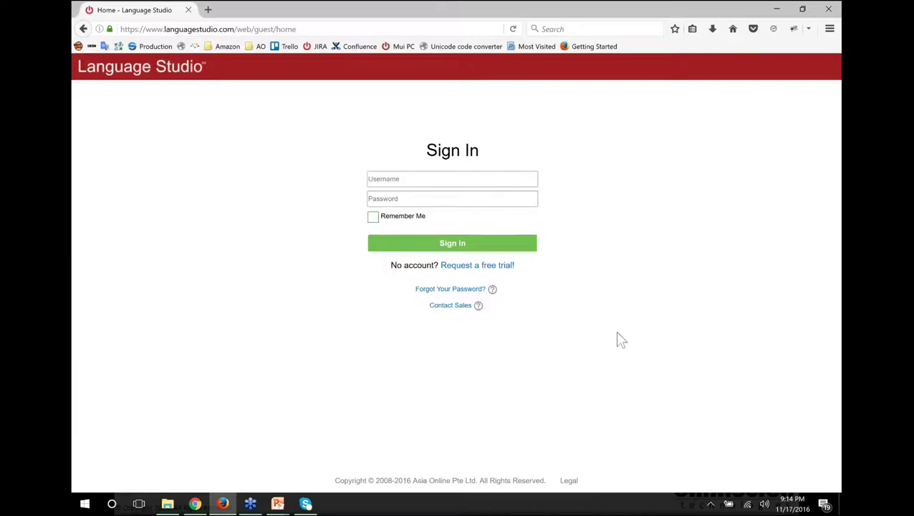
left_click(384, 179)
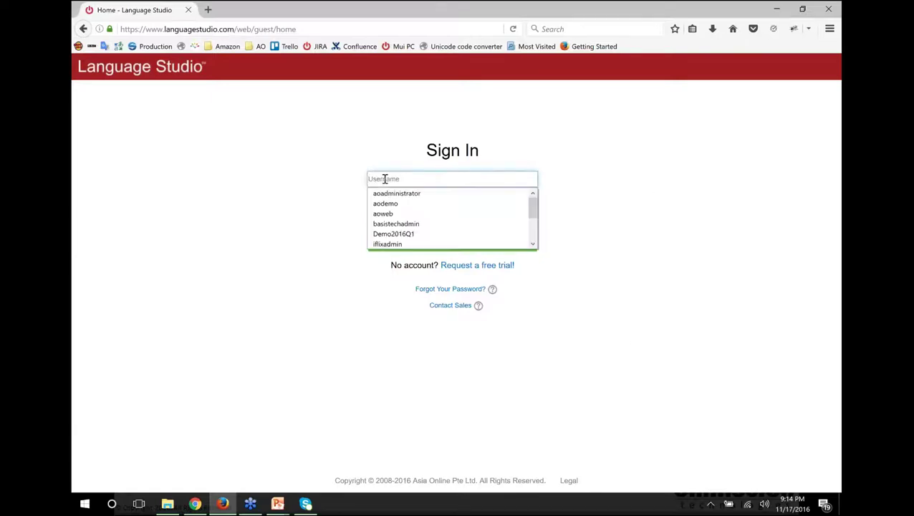
scroll(429, 215, "down", 3)
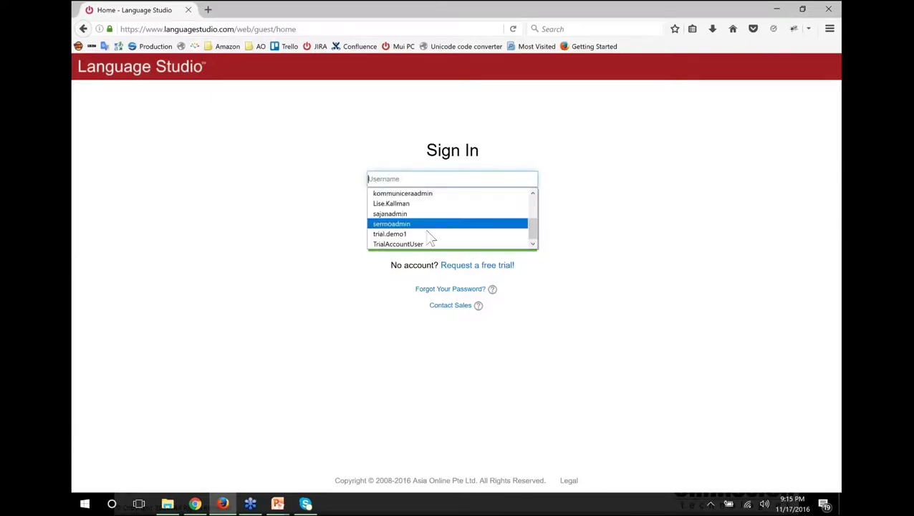
left_click(435, 244)
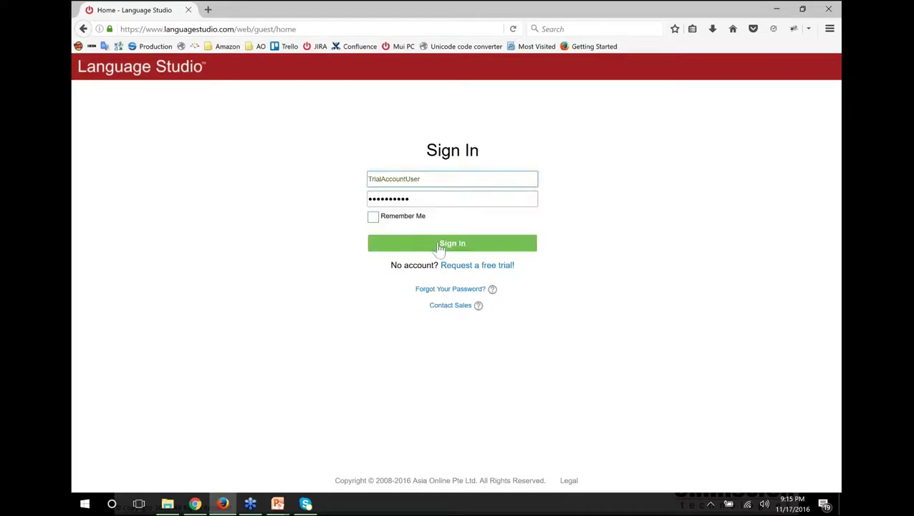
left_click(441, 247)
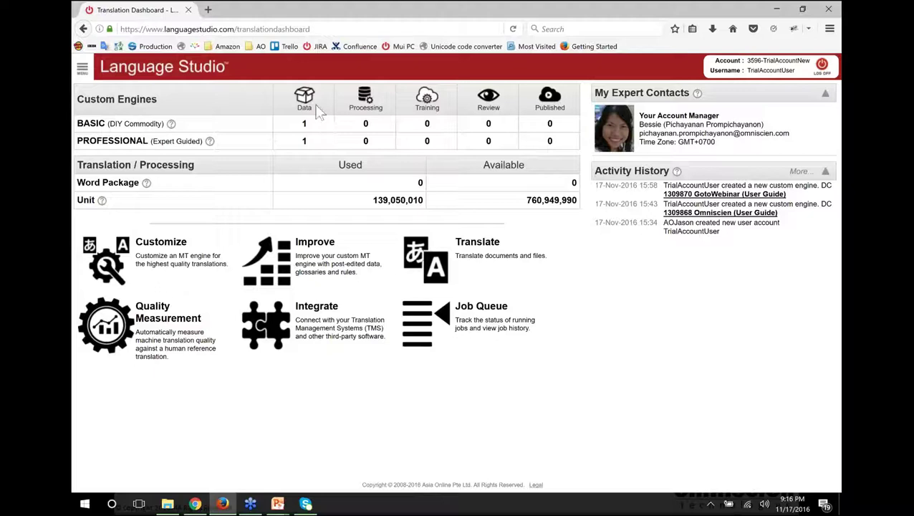
From the Translation Dashboard, open the Translate page for documents
mouse_move(313, 105)
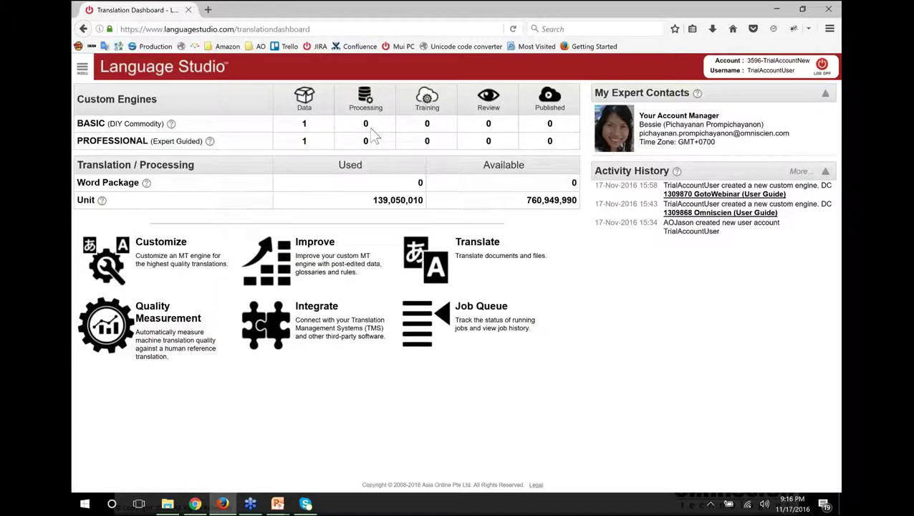
left_click(481, 273)
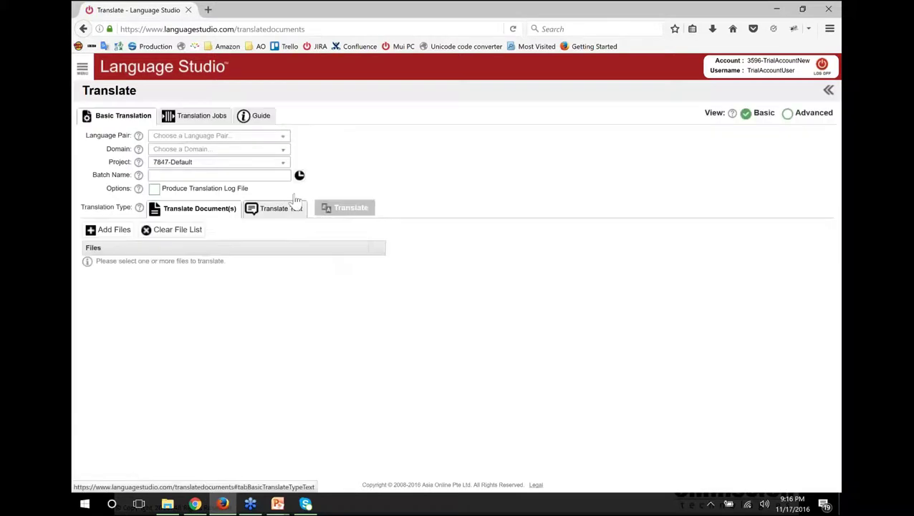
Choose the English > Spanish industry engine and the 1303546-Travel Guides domain, then begin adding files
left_click(284, 139)
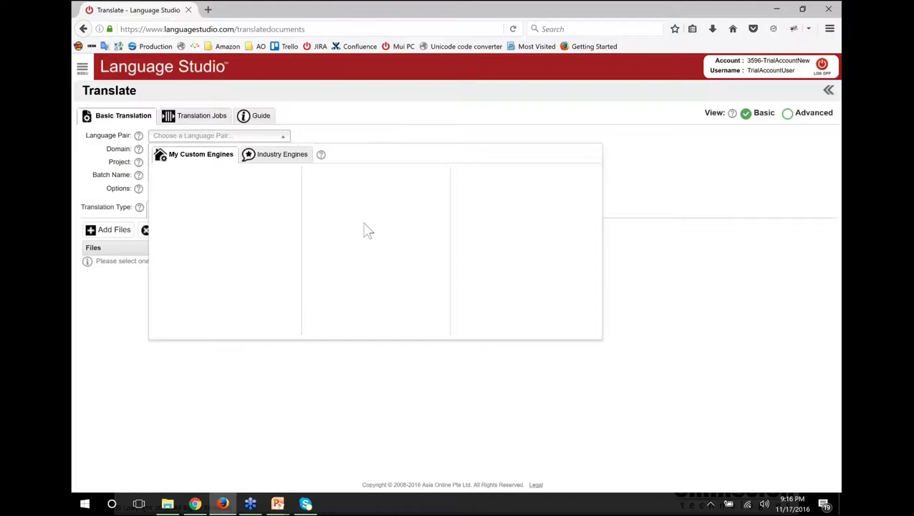
left_click(272, 156)
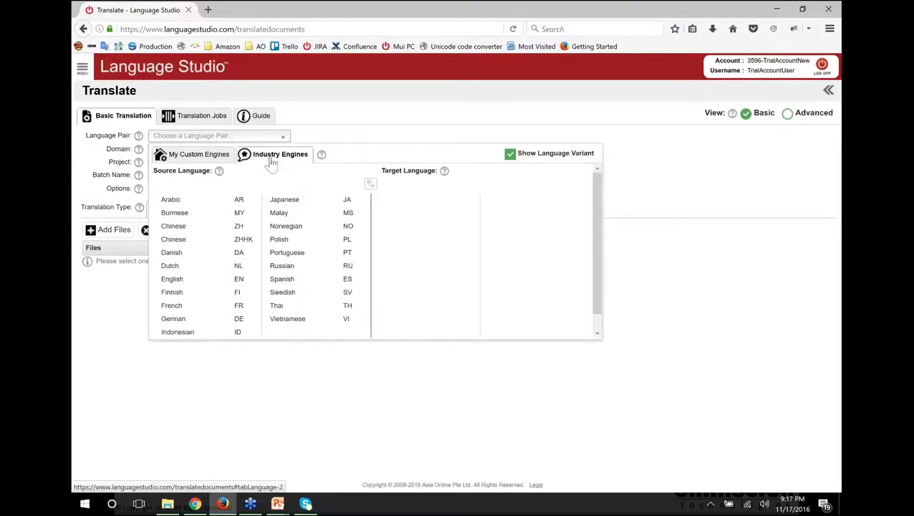
left_click(208, 286)
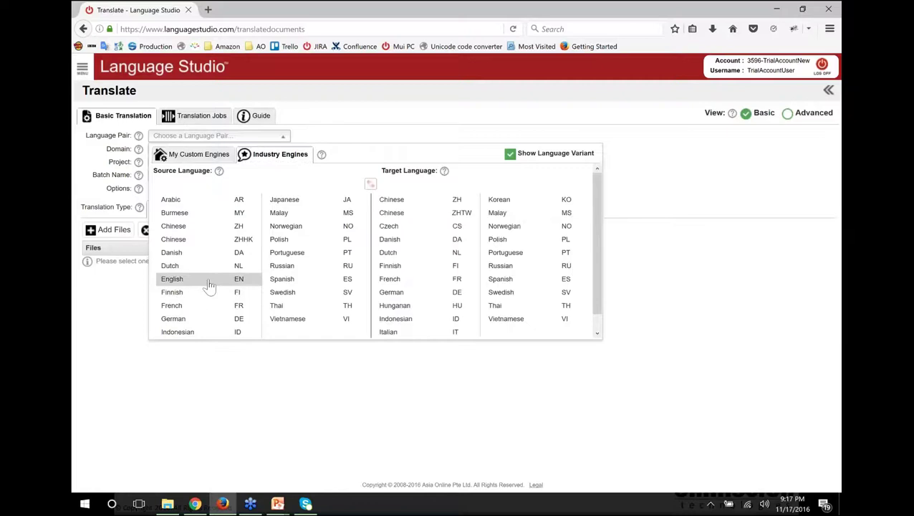
left_click(533, 285)
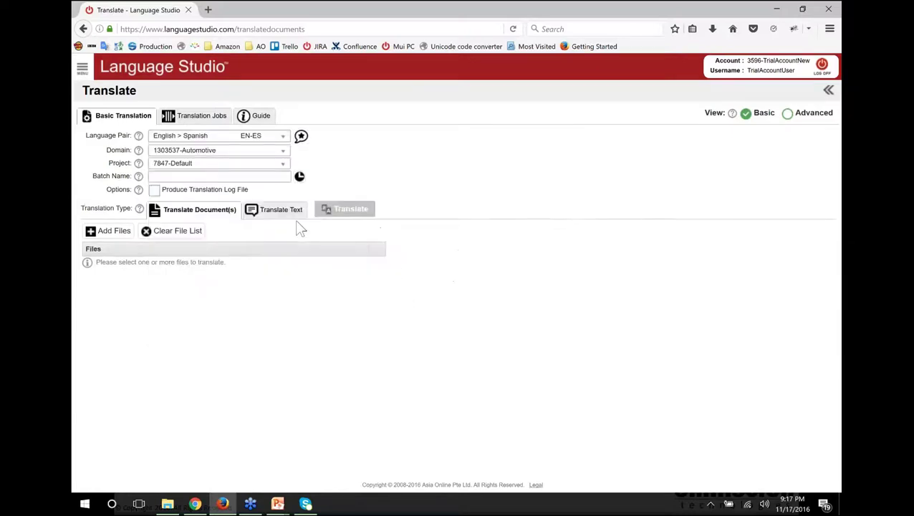
left_click(276, 152)
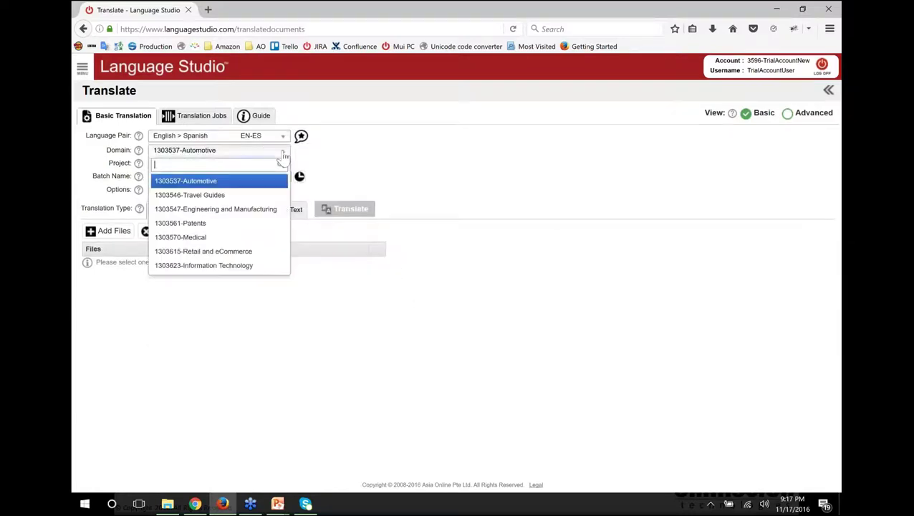
left_click(269, 197)
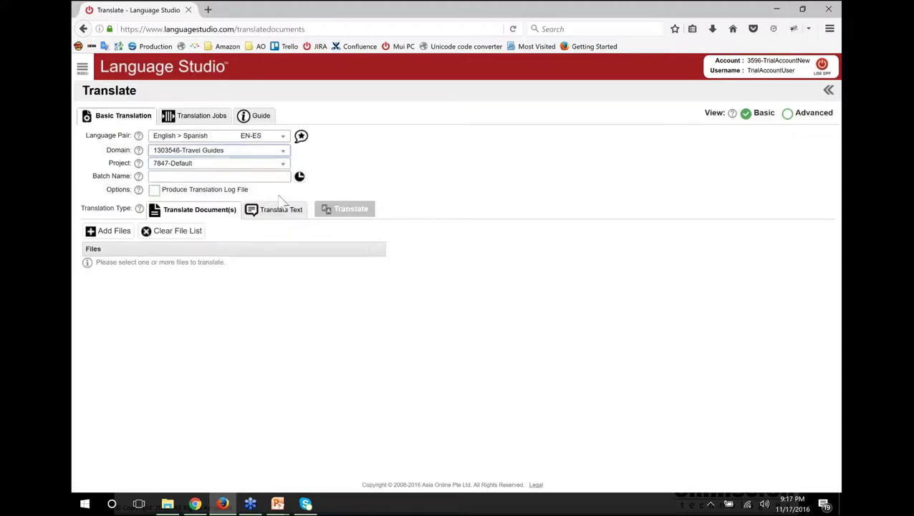
left_click(122, 239)
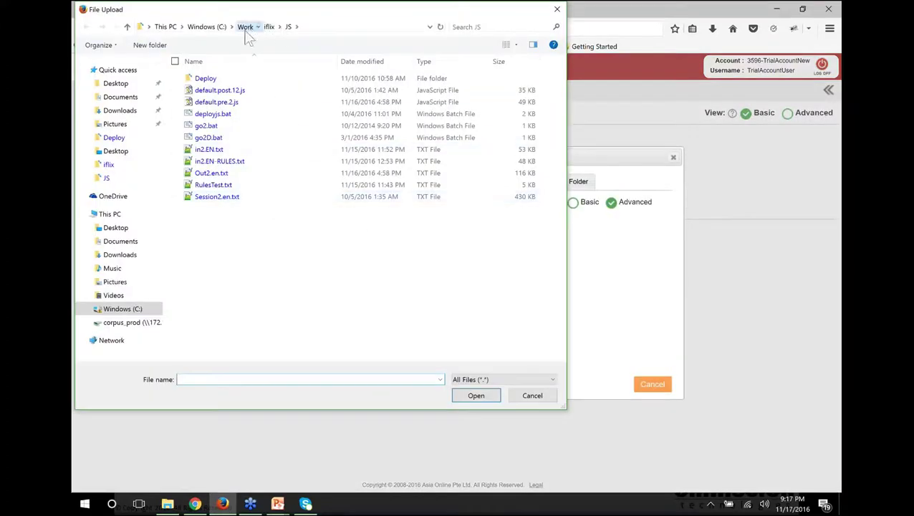
Upload testdocument.txt from the Workshop > Demo folder into the translation file list
left_click(245, 28)
scroll(236, 219, "down", 5)
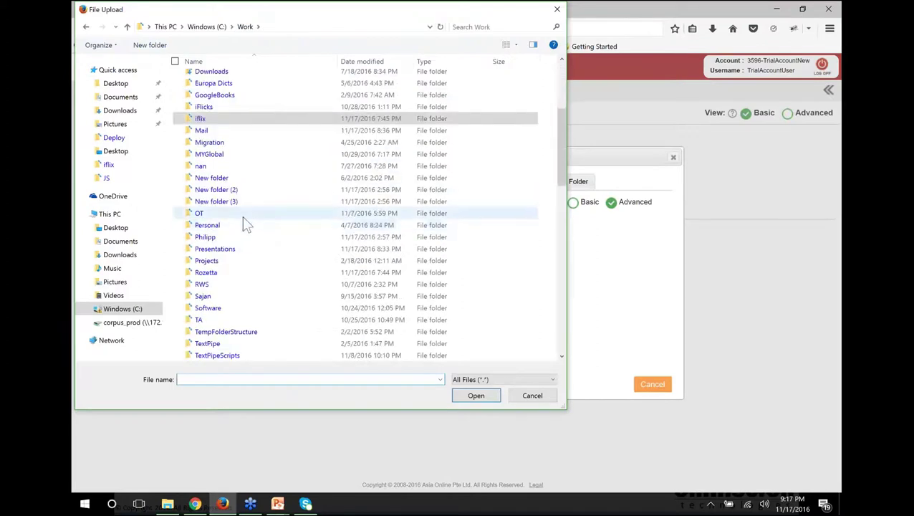
scroll(247, 179, "down", 10)
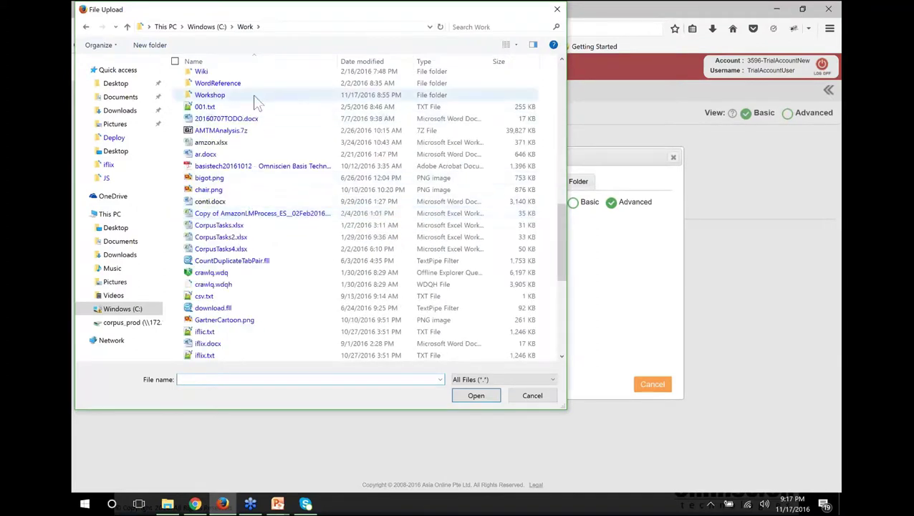
double_click(255, 97)
double_click(243, 91)
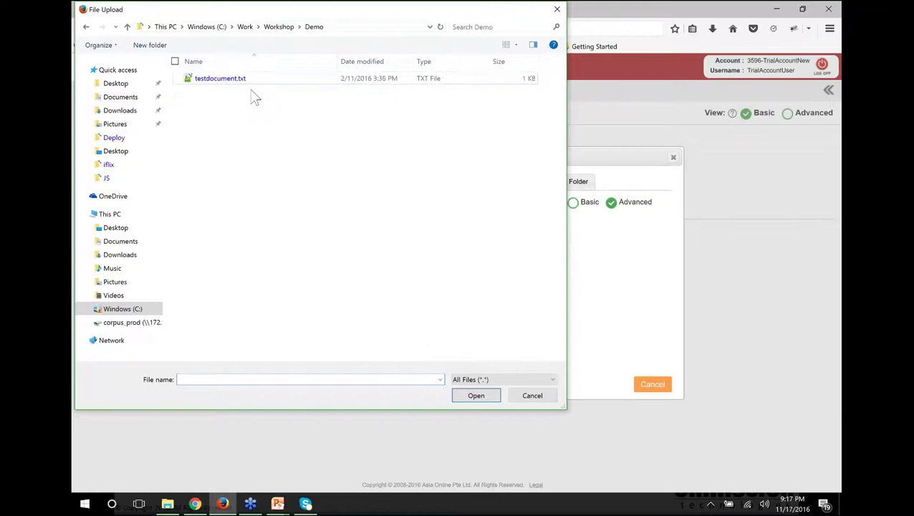
double_click(228, 78)
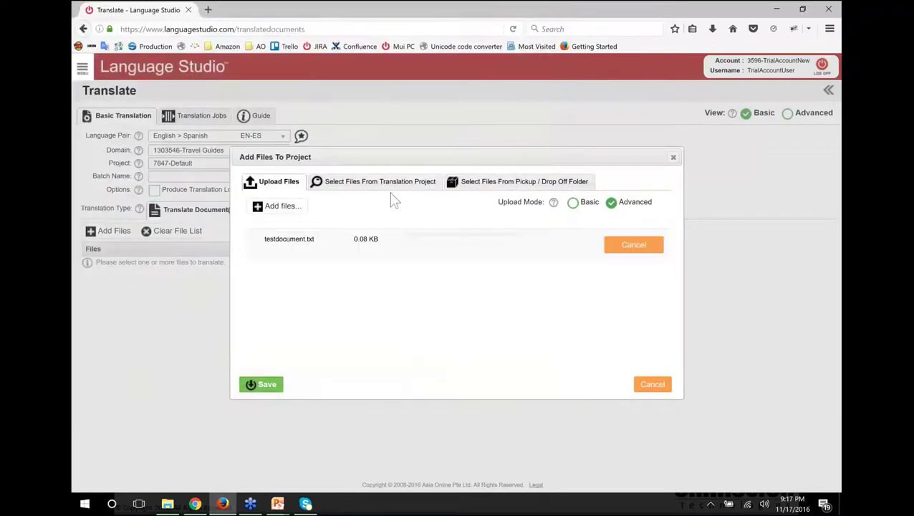
left_click(262, 387)
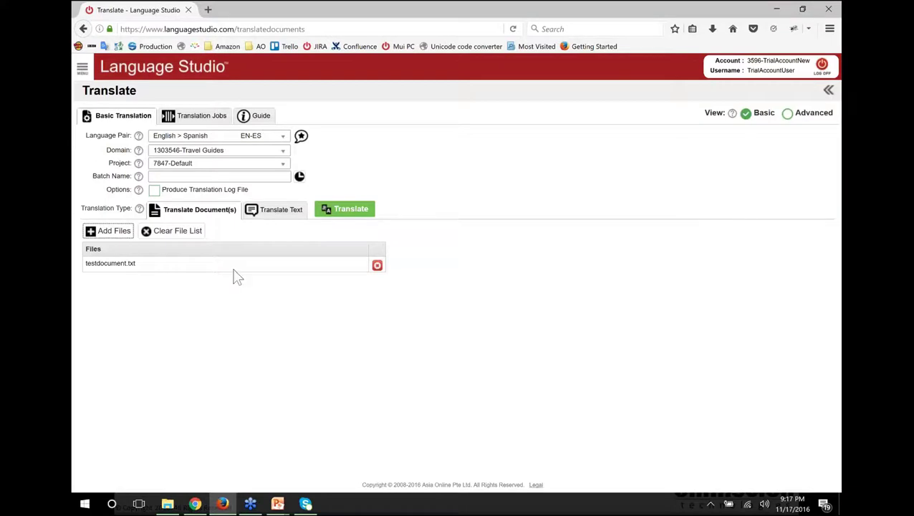
Submit testdocument.txt for translation as job 106409 and open the main menu
left_click(324, 209)
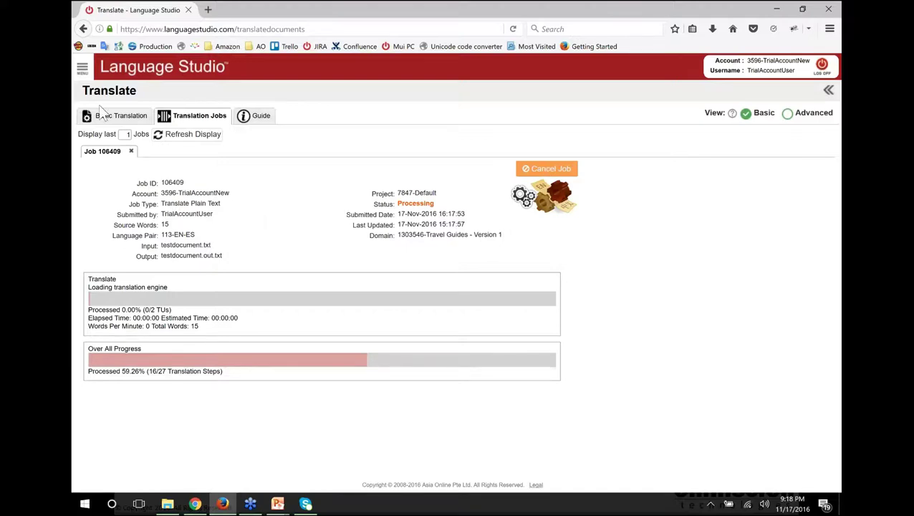
left_click(83, 68)
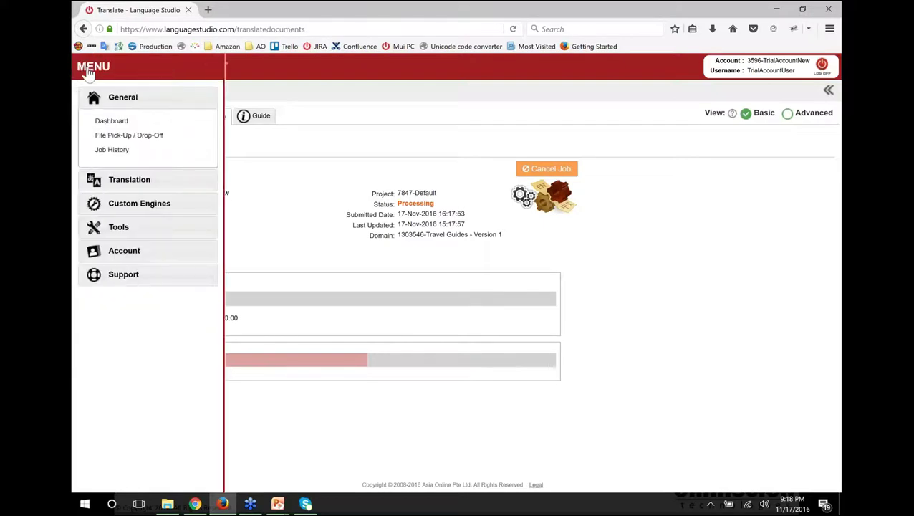
Create a new English > Spanish (ES) Automotive custom engine and advance to Engine Properties
left_click(122, 203)
left_click(146, 171)
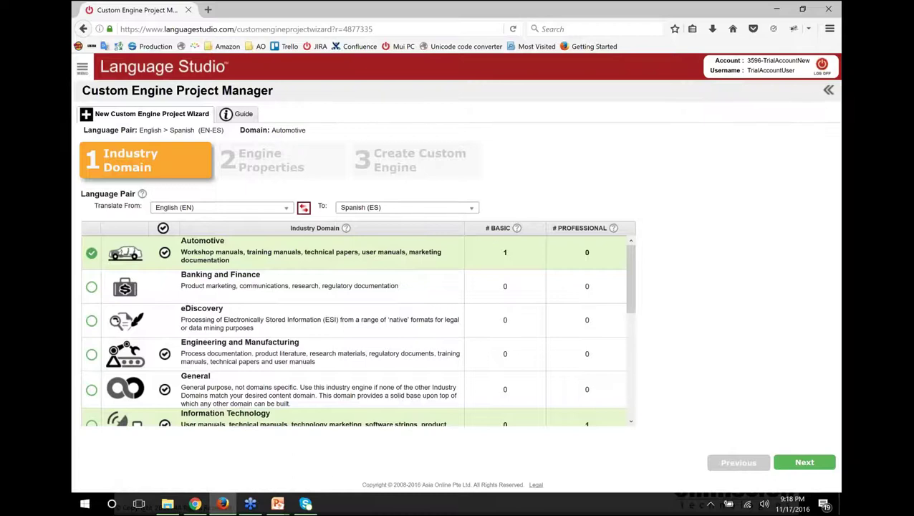
left_click(474, 210)
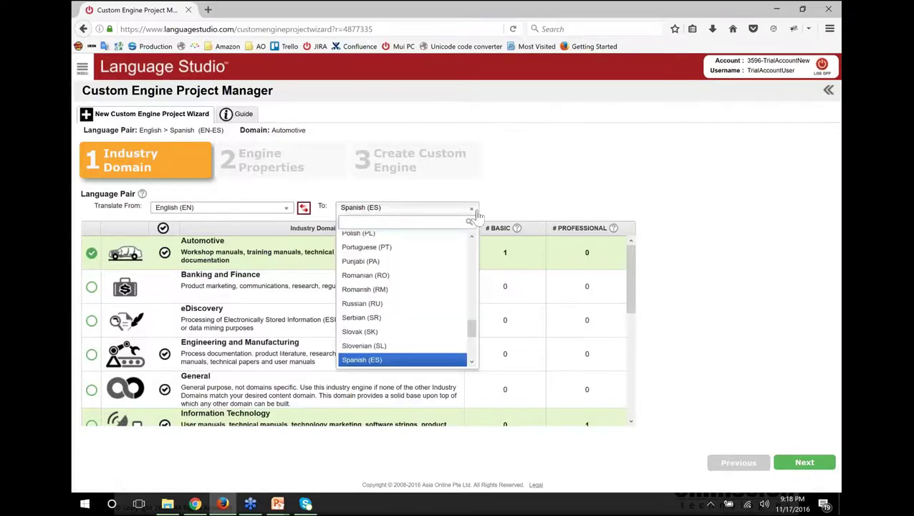
scroll(447, 265, "up", 10)
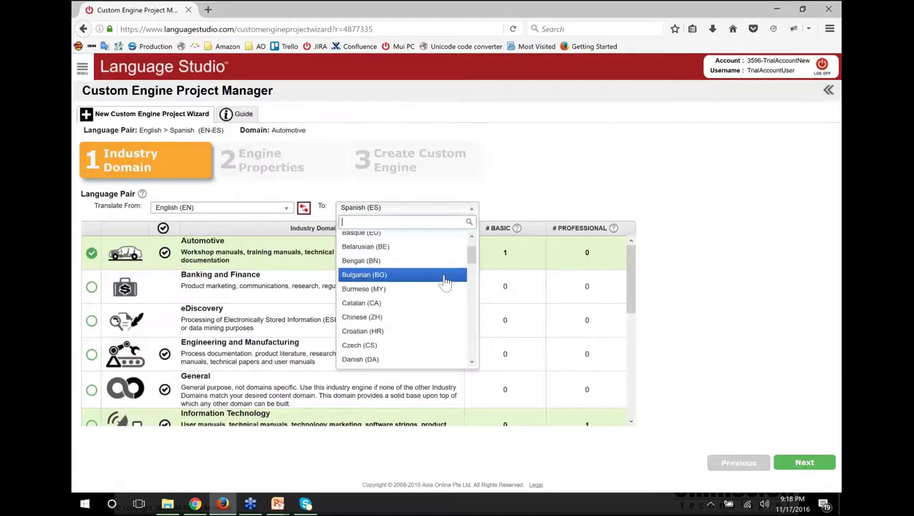
scroll(445, 281, "down", 15)
left_click(564, 188)
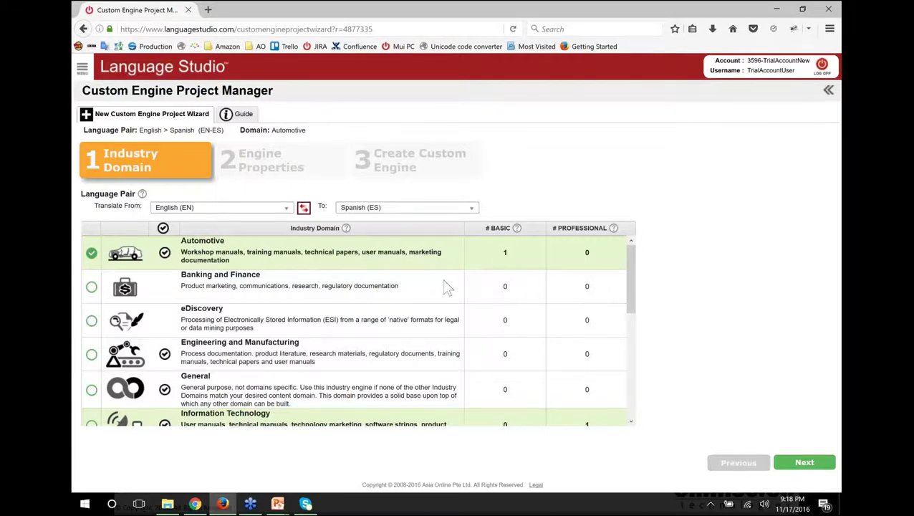
scroll(325, 290, "down", 3)
scroll(326, 301, "down", 5)
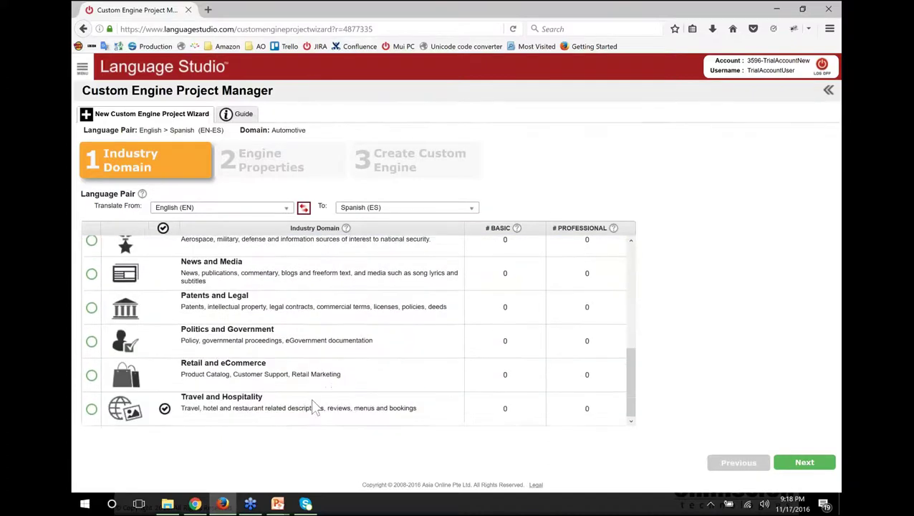
scroll(320, 398, "up", 2)
scroll(320, 387, "up", 6)
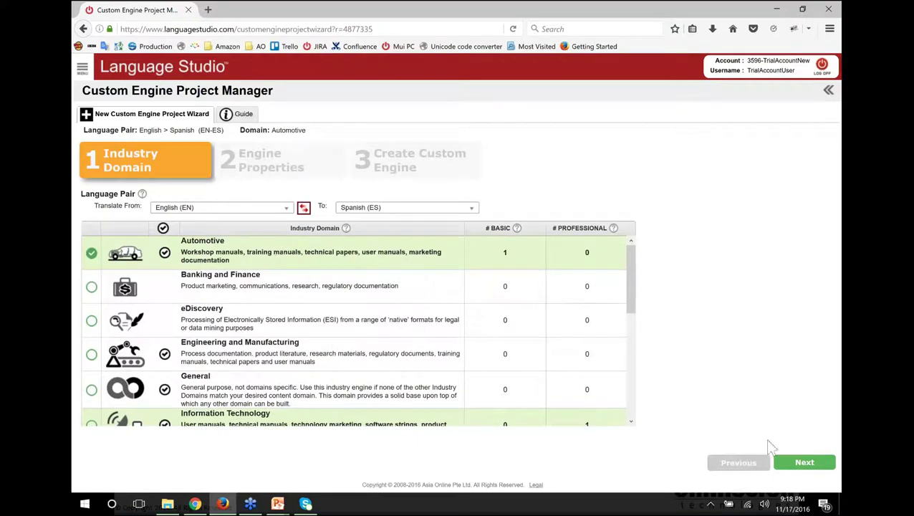
left_click(802, 463)
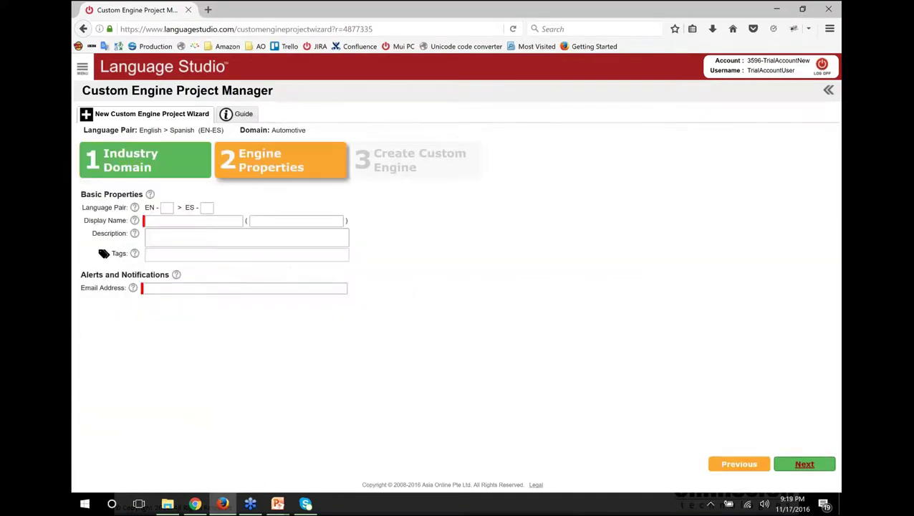
Set the target variant to ES-MX, display name 'Demo', and name qualifier 'Marketing'
left_click(206, 207)
type("MX")
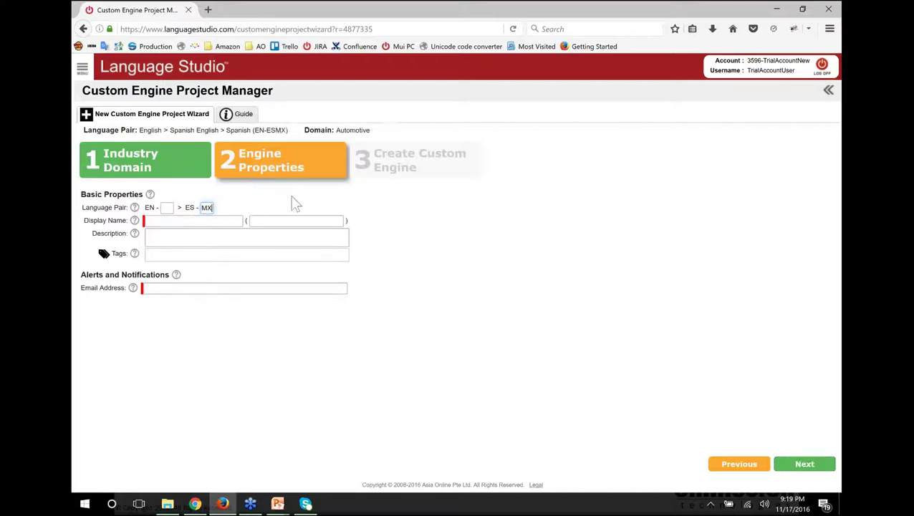
left_click(229, 220)
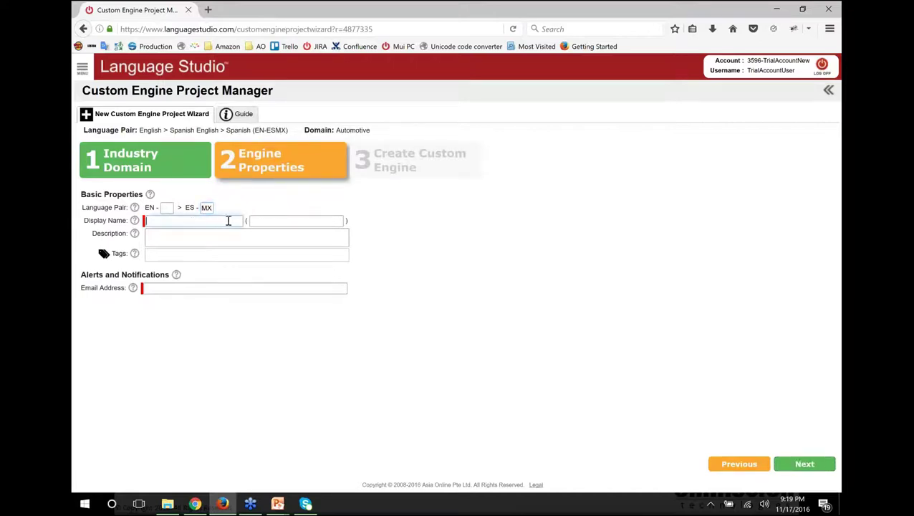
type("Demo")
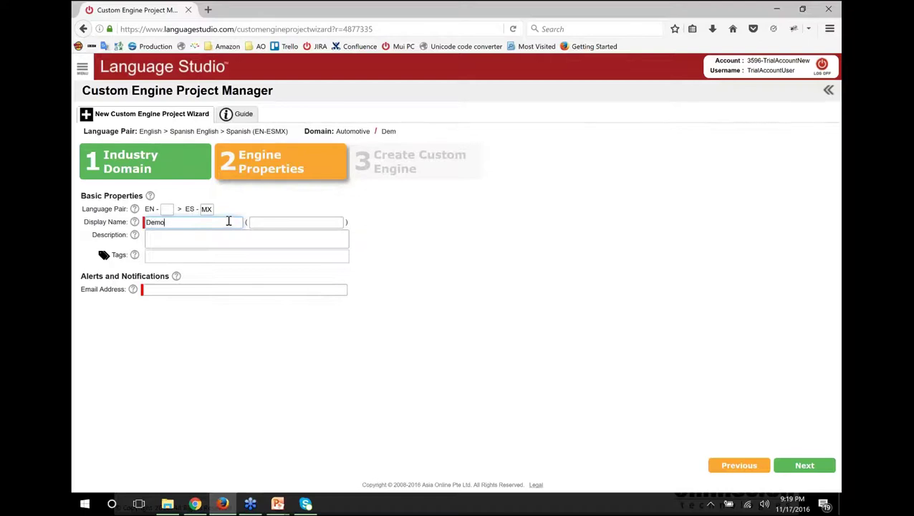
left_click(263, 221)
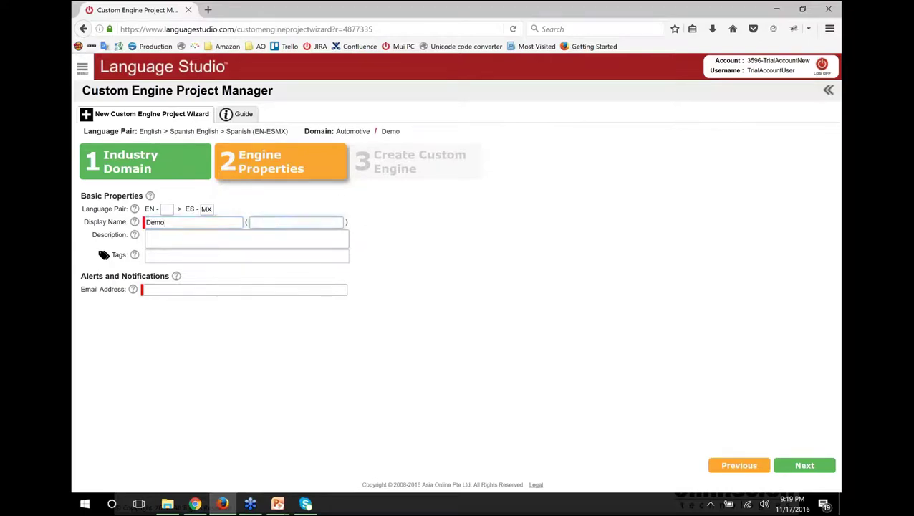
type("Mark")
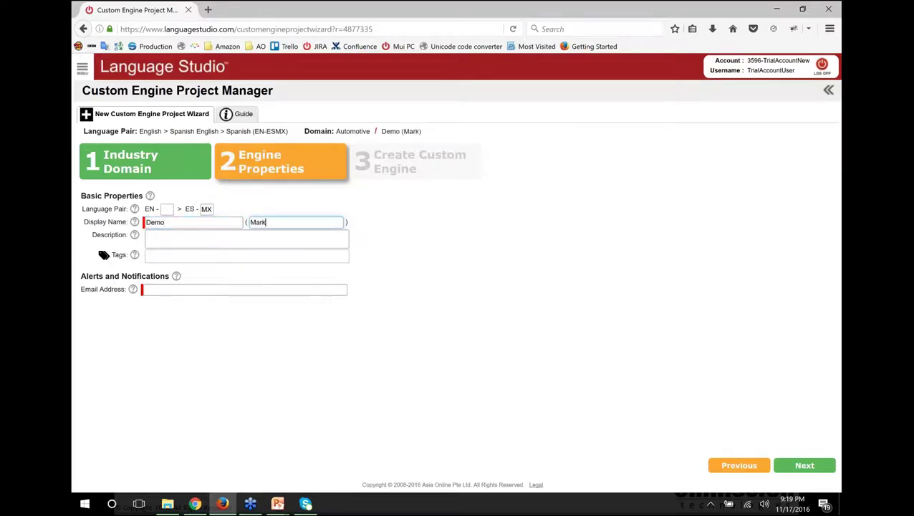